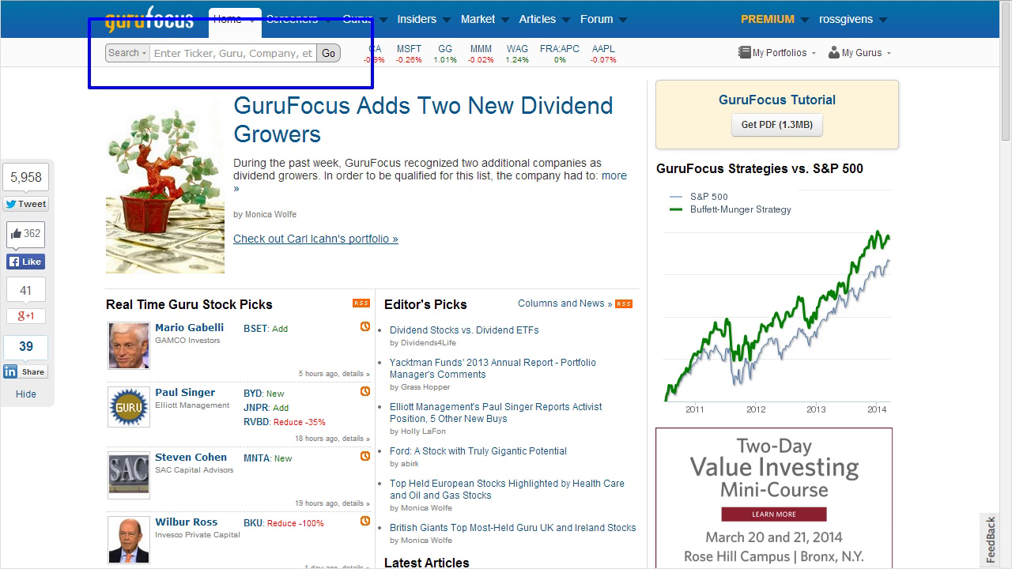
- Enter 'msft' in the GuruFocus search box to list Microsoft Corporation suggestions
{"action": "left_click", "coordinate": [231, 58]}
{"action": "type", "text": "msft"}
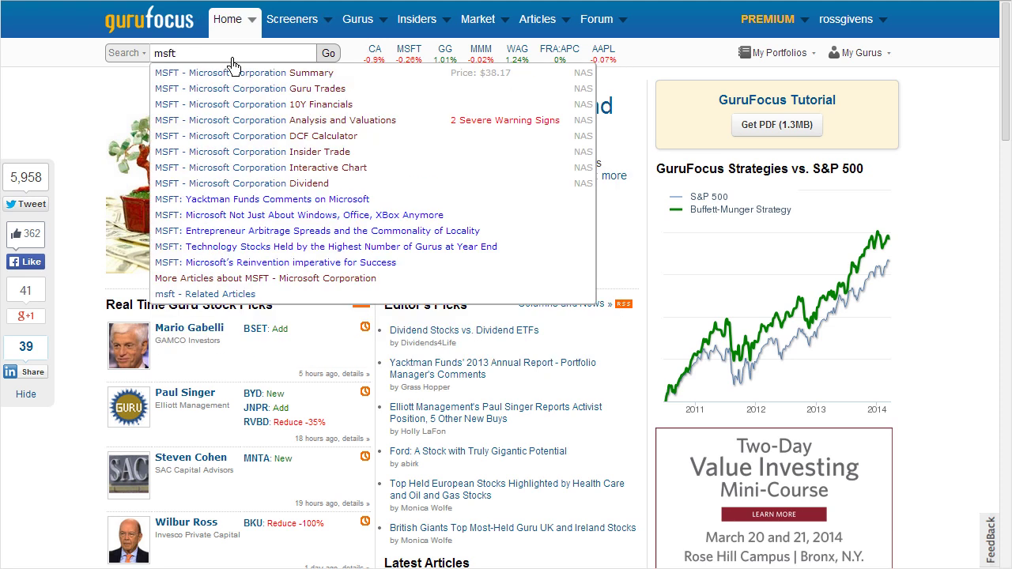
- Open the MSFT DCF Calculator and highlight its 2.58 Earnings Per Share row
{"action": "left_click", "coordinate": [287, 138]}
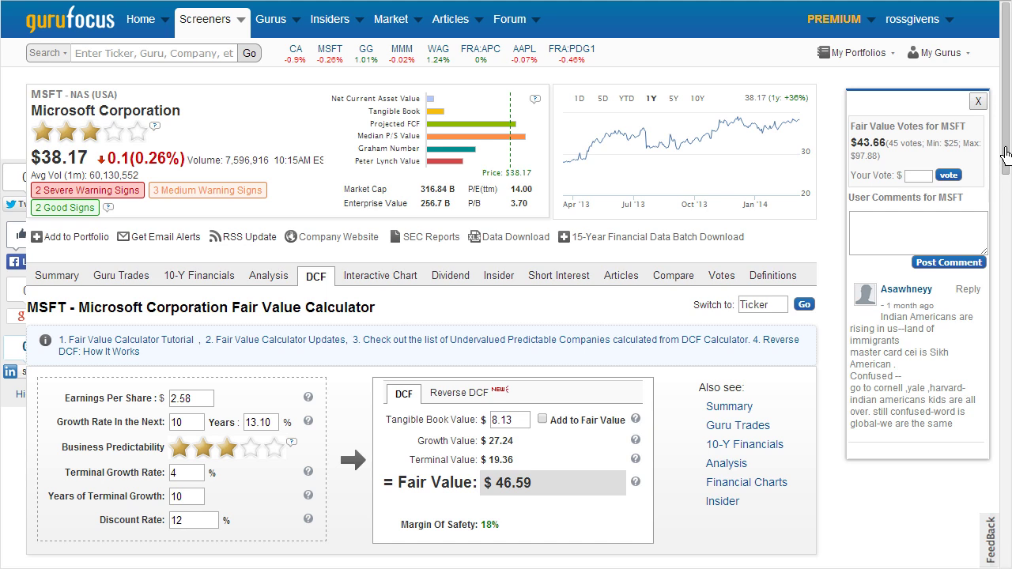
{"action": "left_click_drag", "start_coordinate": [1006, 156], "coordinate": [1006, 181]}
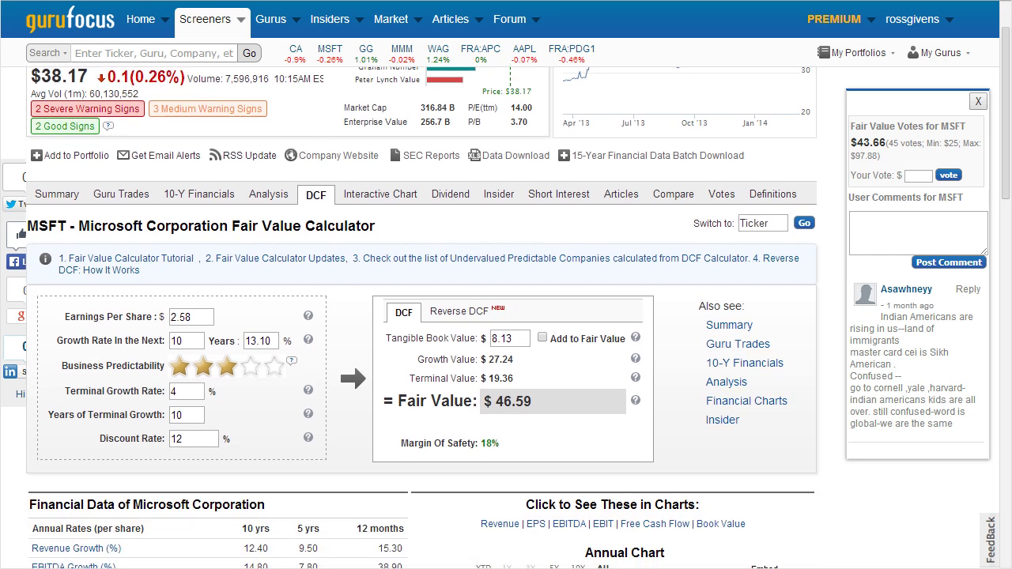
{"action": "mouse_move", "coordinate": [49, 291]}
{"action": "left_mouse_down"}
{"action": "mouse_move", "coordinate": [52, 302]}
{"action": "mouse_move", "coordinate": [120, 327]}
{"action": "mouse_move", "coordinate": [224, 337]}
{"action": "left_mouse_up"}
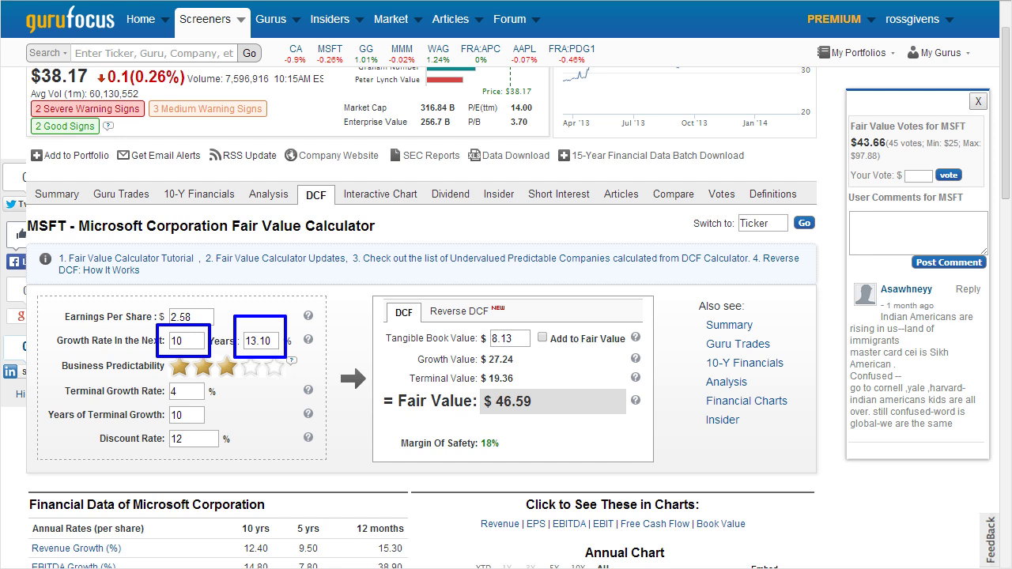
- Replace the 13.10 growth years with 10.5, then highlight the 8.13 Tangible Book Value
{"action": "left_click_drag", "start_coordinate": [277, 343], "coordinate": [235, 342]}
{"action": "type", "text": "10.5"}
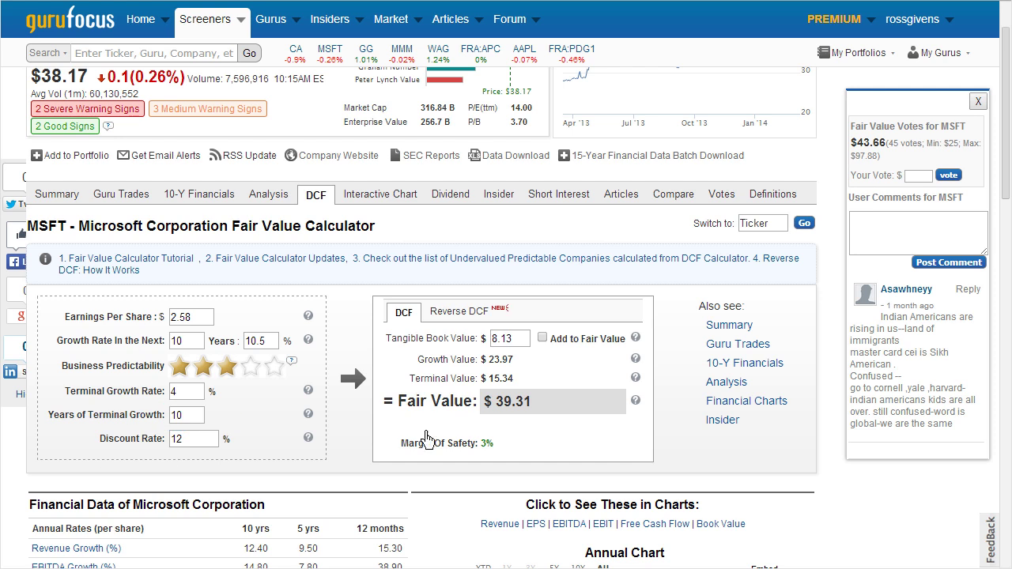
{"action": "left_click_drag", "start_coordinate": [385, 342], "coordinate": [539, 362]}
- Change the tangible book value from 8.13 to 5.00 and add it to fair value
{"action": "left_click", "coordinate": [542, 339]}
{"action": "left_click", "coordinate": [542, 339]}
{"action": "left_click_drag", "start_coordinate": [512, 343], "coordinate": [461, 345]}
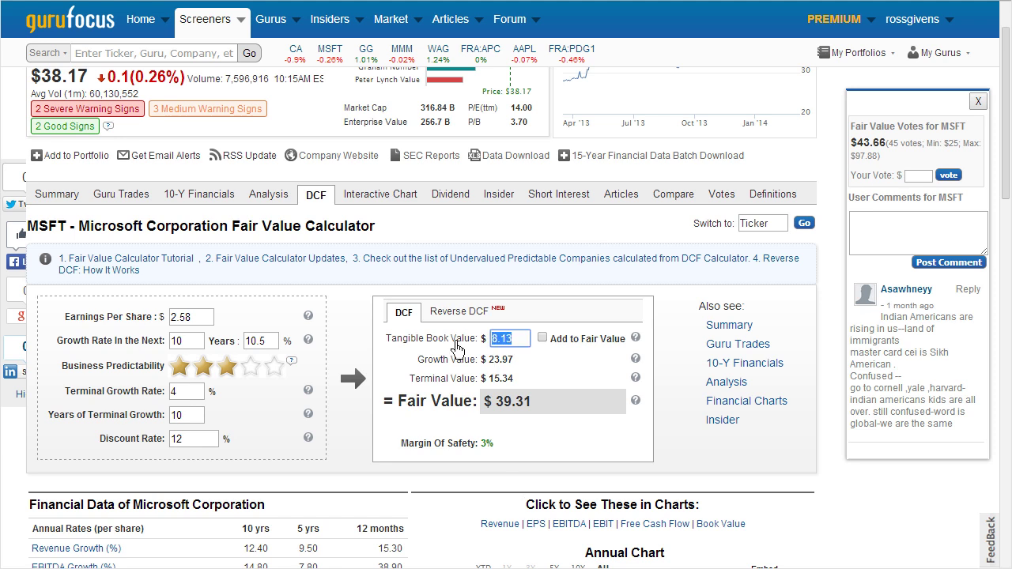
{"action": "type", "text": "5.00"}
{"action": "left_click", "coordinate": [543, 337]}
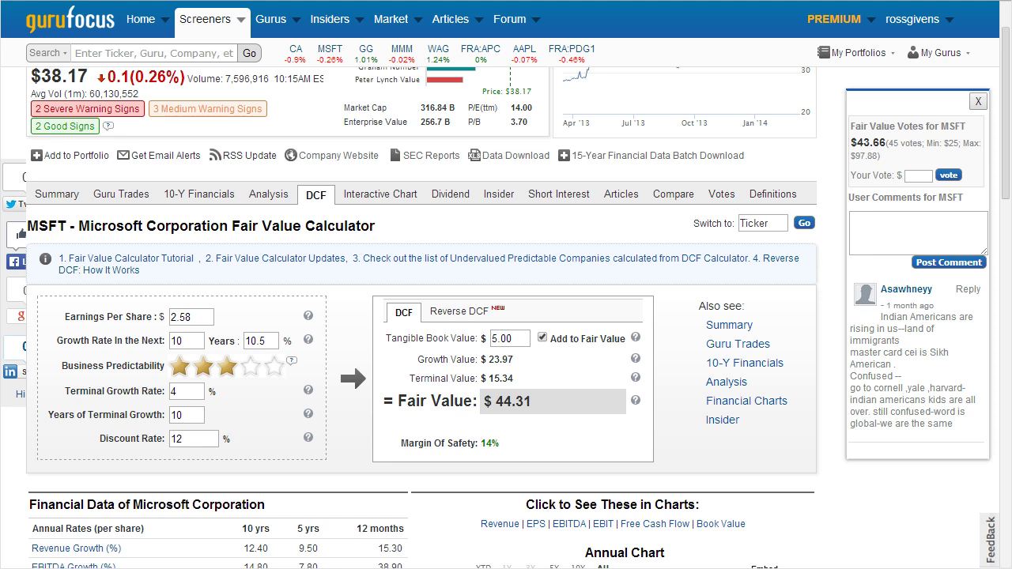
{"action": "left_click_drag", "start_coordinate": [349, 359], "coordinate": [410, 359]}
{"action": "mouse_move", "coordinate": [206, 304]}
{"action": "left_mouse_down"}
{"action": "mouse_move", "coordinate": [166, 318]}
{"action": "mouse_move", "coordinate": [208, 320]}
{"action": "mouse_move", "coordinate": [207, 299]}
{"action": "left_mouse_up"}
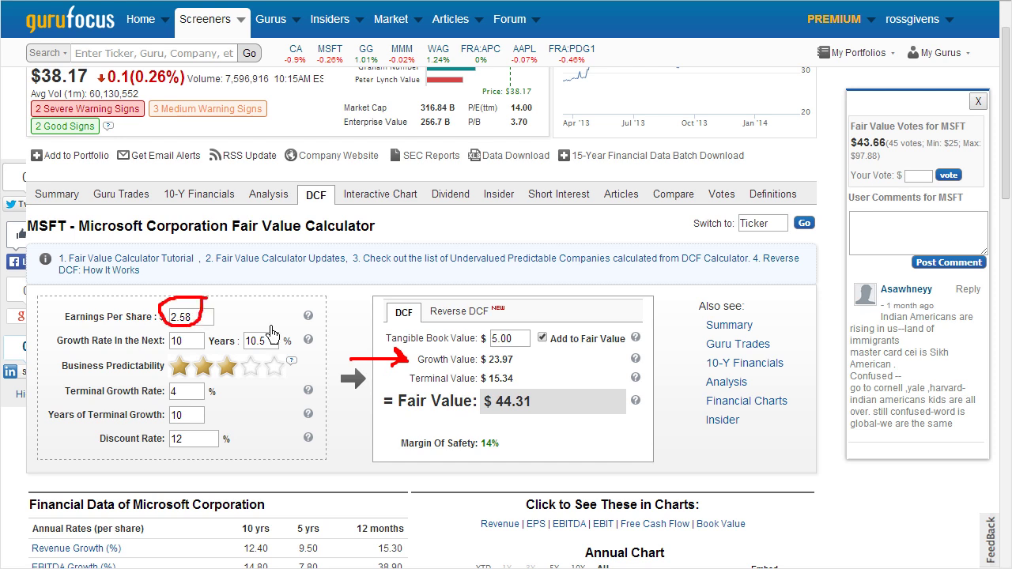
{"action": "mouse_move", "coordinate": [273, 318]}
{"action": "left_mouse_down"}
{"action": "mouse_move", "coordinate": [241, 359]}
{"action": "mouse_move", "coordinate": [273, 373]}
{"action": "mouse_move", "coordinate": [281, 326]}
{"action": "mouse_move", "coordinate": [268, 318]}
{"action": "left_mouse_up"}
{"action": "mouse_move", "coordinate": [204, 331]}
{"action": "left_mouse_down"}
{"action": "mouse_move", "coordinate": [178, 329]}
{"action": "mouse_move", "coordinate": [166, 352]}
{"action": "mouse_move", "coordinate": [208, 356]}
{"action": "mouse_move", "coordinate": [207, 331]}
{"action": "left_mouse_up"}
{"action": "mouse_move", "coordinate": [98, 486]}
{"action": "left_mouse_down"}
{"action": "mouse_move", "coordinate": [151, 460]}
{"action": "mouse_move", "coordinate": [141, 453]}
{"action": "mouse_move", "coordinate": [166, 458]}
{"action": "mouse_move", "coordinate": [161, 470]}
{"action": "left_mouse_up"}
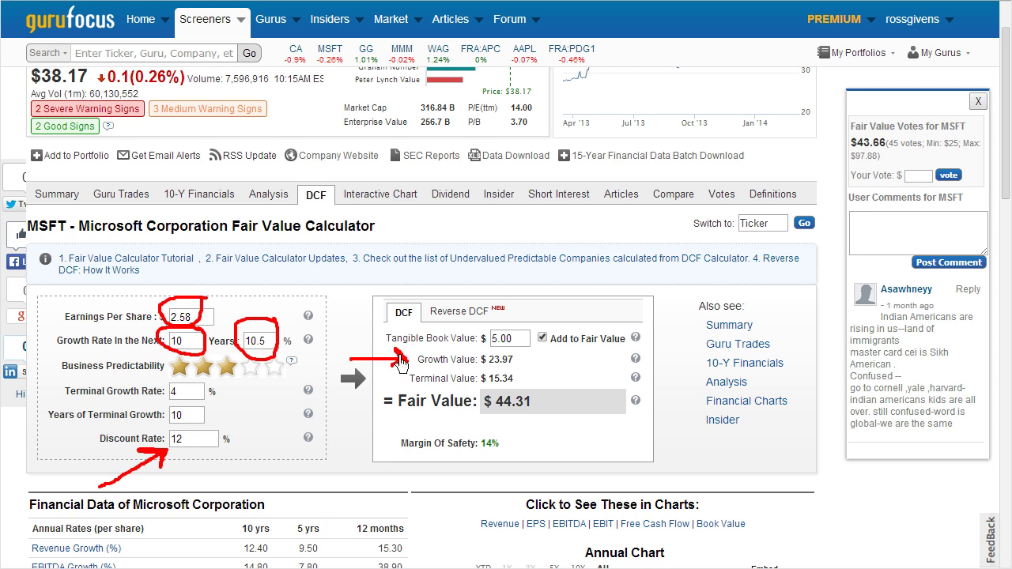
{"action": "mouse_move", "coordinate": [408, 341]}
{"action": "left_mouse_down"}
{"action": "mouse_move", "coordinate": [491, 383]}
{"action": "mouse_move", "coordinate": [521, 372]}
{"action": "left_mouse_up"}
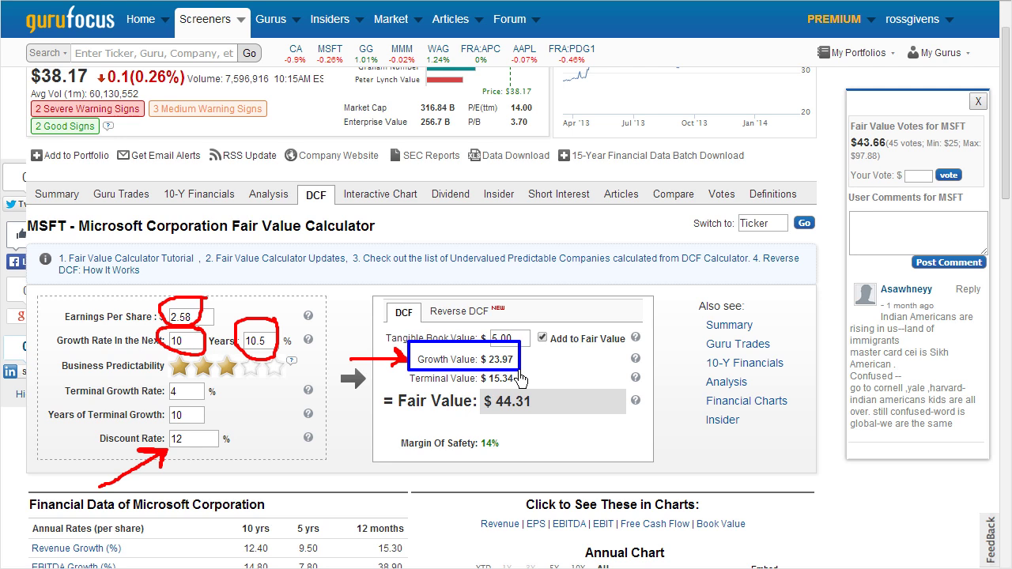
{"action": "key", "text": "Escape"}
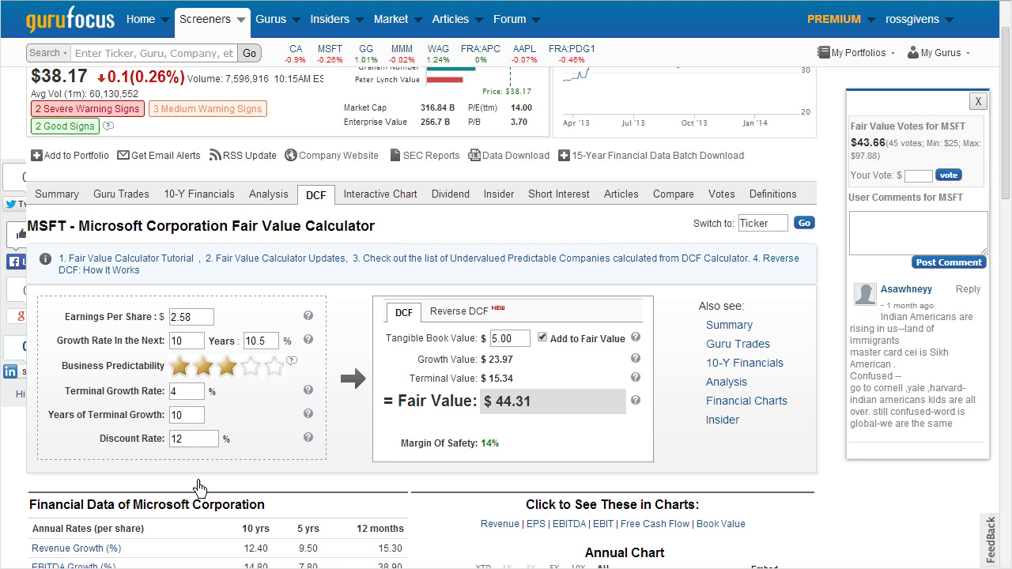
{"action": "left_click_drag", "start_coordinate": [163, 414], "coordinate": [202, 427]}
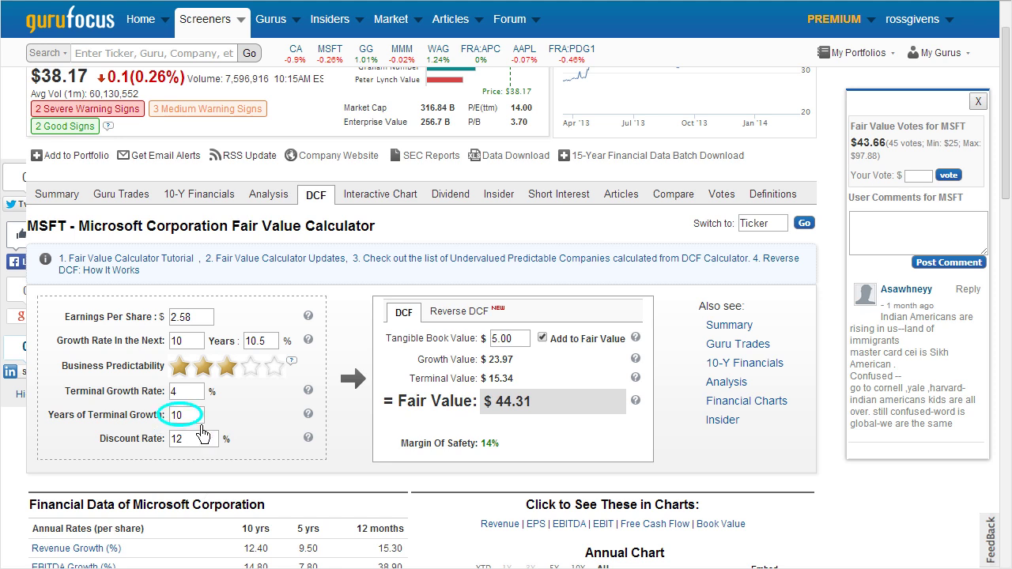
{"action": "left_click_drag", "start_coordinate": [151, 383], "coordinate": [198, 408]}
{"action": "left_click_drag", "start_coordinate": [85, 428], "coordinate": [248, 465]}
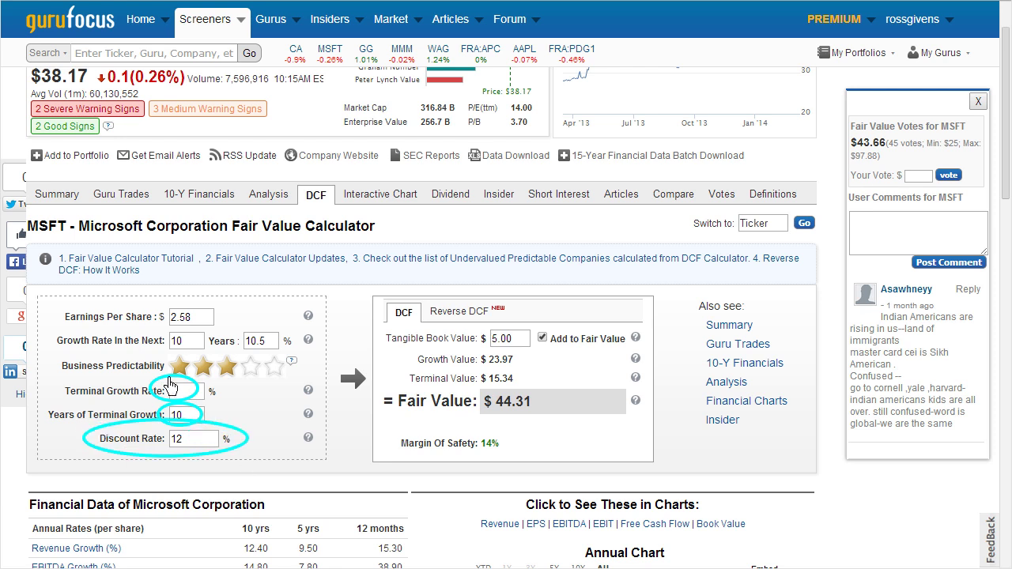
{"action": "key", "text": "Escape"}
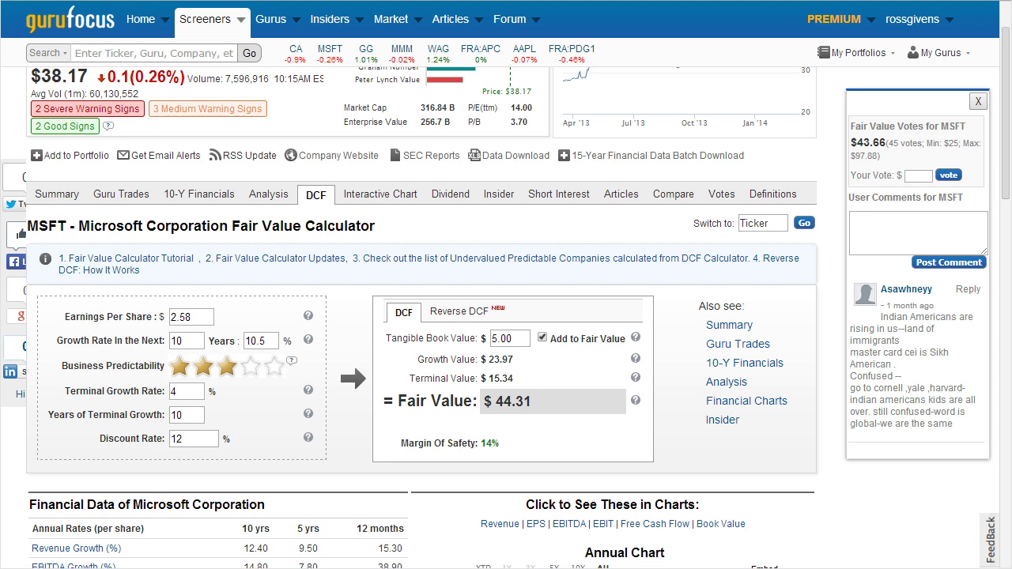
{"action": "mouse_move", "coordinate": [563, 359]}
{"action": "left_mouse_down"}
{"action": "mouse_move", "coordinate": [523, 359]}
{"action": "mouse_move", "coordinate": [528, 378]}
{"action": "left_mouse_up"}
{"action": "mouse_move", "coordinate": [381, 326]}
{"action": "left_mouse_down"}
{"action": "mouse_move", "coordinate": [565, 315]}
{"action": "mouse_move", "coordinate": [624, 348]}
{"action": "left_mouse_up"}
{"action": "mouse_move", "coordinate": [474, 403]}
{"action": "left_mouse_down"}
{"action": "mouse_move", "coordinate": [475, 386]}
{"action": "mouse_move", "coordinate": [538, 419]}
{"action": "left_mouse_up"}
{"action": "left_click", "coordinate": [543, 338]}
{"action": "left_click", "coordinate": [543, 339]}
{"action": "mouse_move", "coordinate": [386, 420]}
{"action": "left_mouse_down"}
{"action": "mouse_move", "coordinate": [420, 454]}
{"action": "mouse_move", "coordinate": [511, 474]}
{"action": "left_mouse_up"}
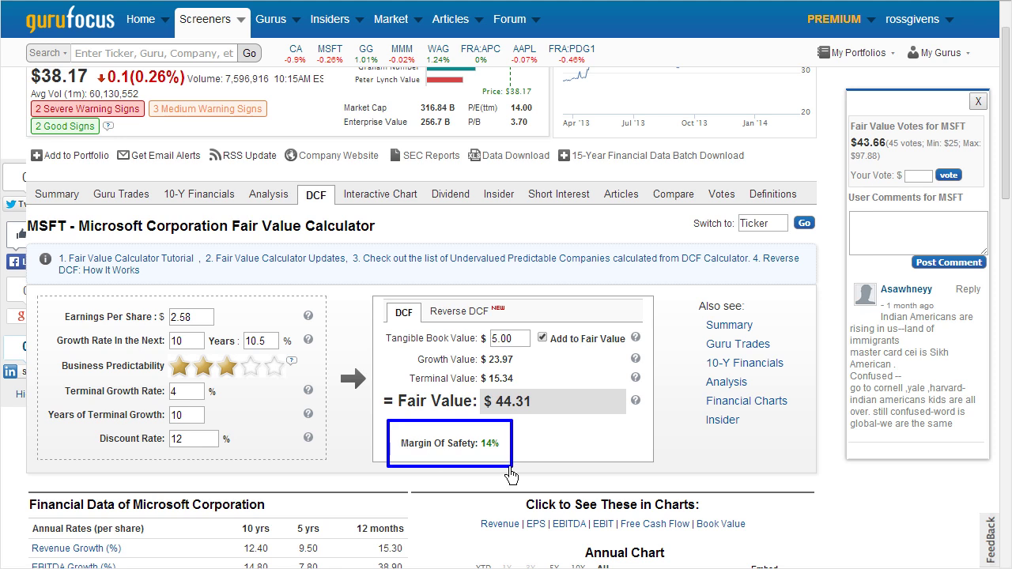
{"action": "mouse_move", "coordinate": [96, 46]}
{"action": "left_mouse_down"}
{"action": "mouse_move", "coordinate": [94, 78]}
{"action": "mouse_move", "coordinate": [21, 101]}
{"action": "left_mouse_up"}
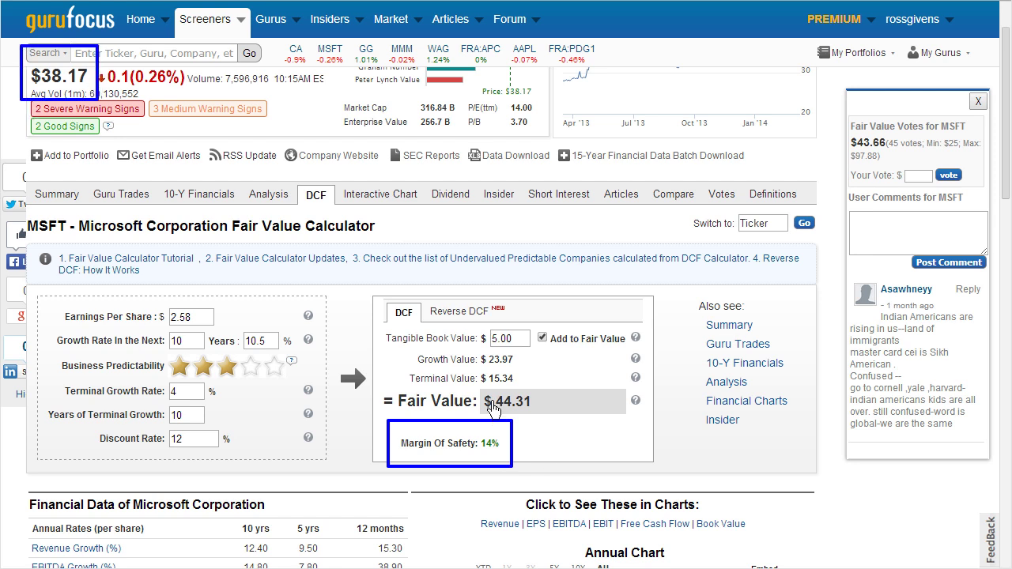
{"action": "mouse_move", "coordinate": [363, 370]}
{"action": "left_mouse_down"}
{"action": "mouse_move", "coordinate": [434, 425]}
{"action": "mouse_move", "coordinate": [552, 427]}
{"action": "left_mouse_up"}
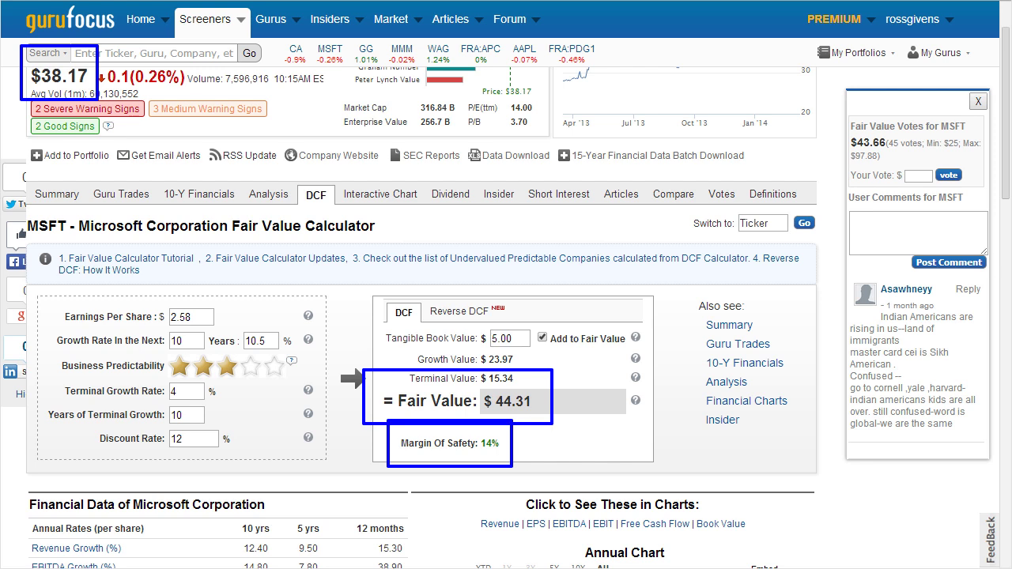
{"action": "key", "text": "Escape"}
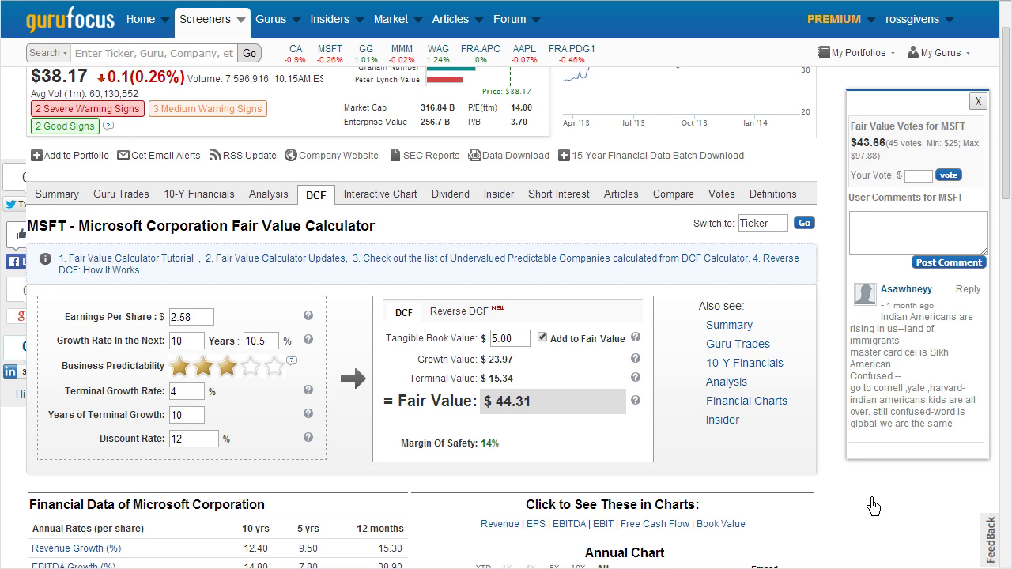
{"action": "scroll", "coordinate": [870, 506], "scroll_direction": "down", "scroll_amount": 2}
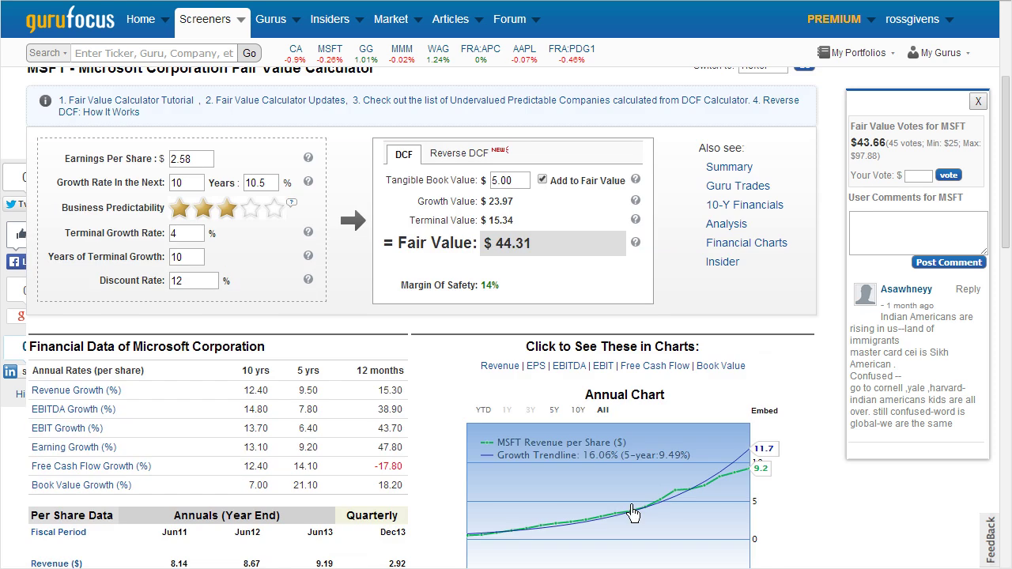
{"action": "mouse_move", "coordinate": [557, 522]}
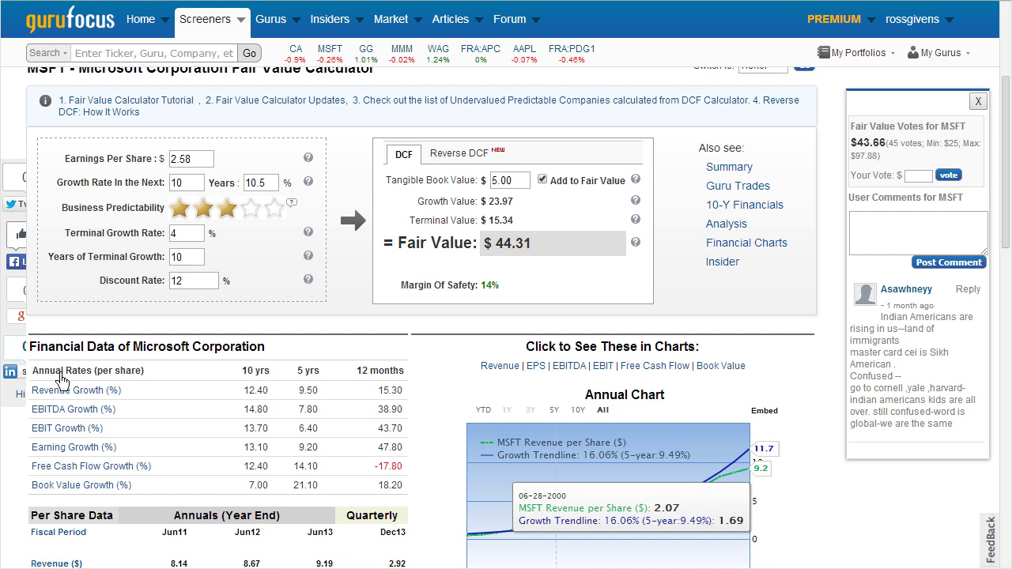
{"action": "mouse_move", "coordinate": [11, 332]}
{"action": "left_mouse_down"}
{"action": "mouse_move", "coordinate": [374, 421]}
{"action": "mouse_move", "coordinate": [433, 478]}
{"action": "mouse_move", "coordinate": [436, 527]}
{"action": "mouse_move", "coordinate": [434, 508]}
{"action": "left_mouse_up"}
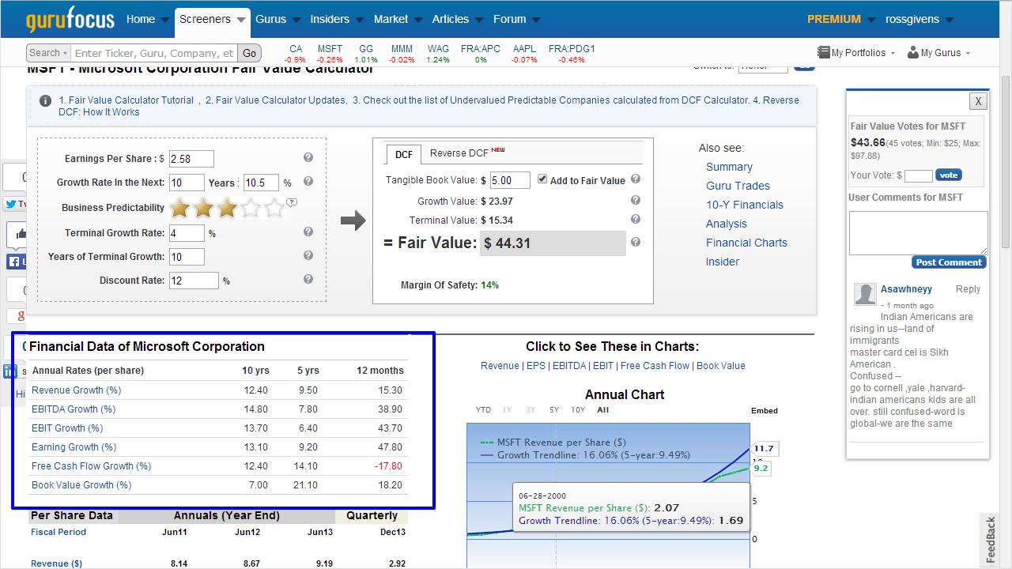
{"action": "scroll", "coordinate": [424, 316], "scroll_direction": "up", "scroll_amount": 3}
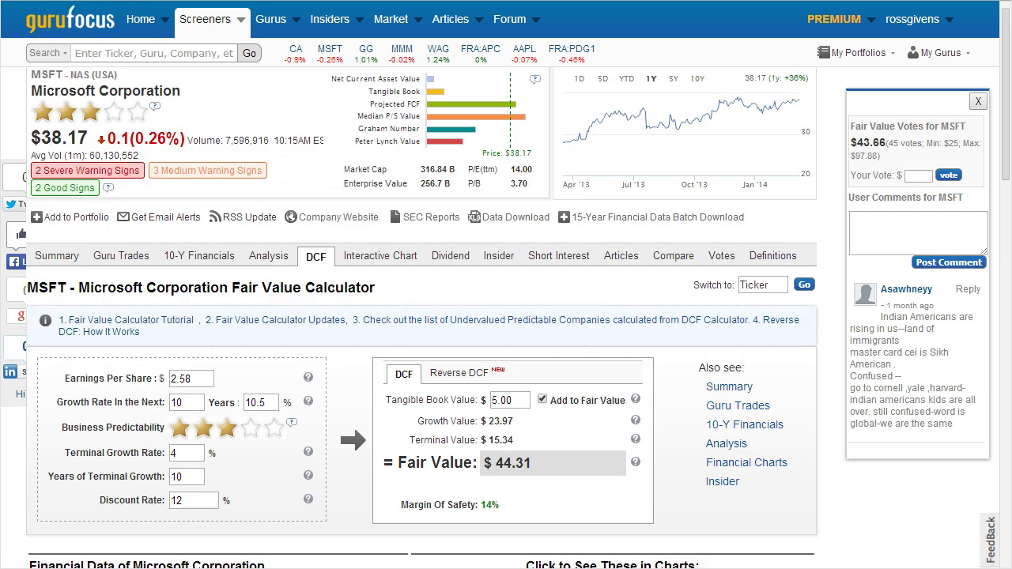
{"action": "mouse_move", "coordinate": [420, 345]}
{"action": "left_mouse_down"}
{"action": "mouse_move", "coordinate": [433, 386]}
{"action": "mouse_move", "coordinate": [509, 389]}
{"action": "left_mouse_up"}
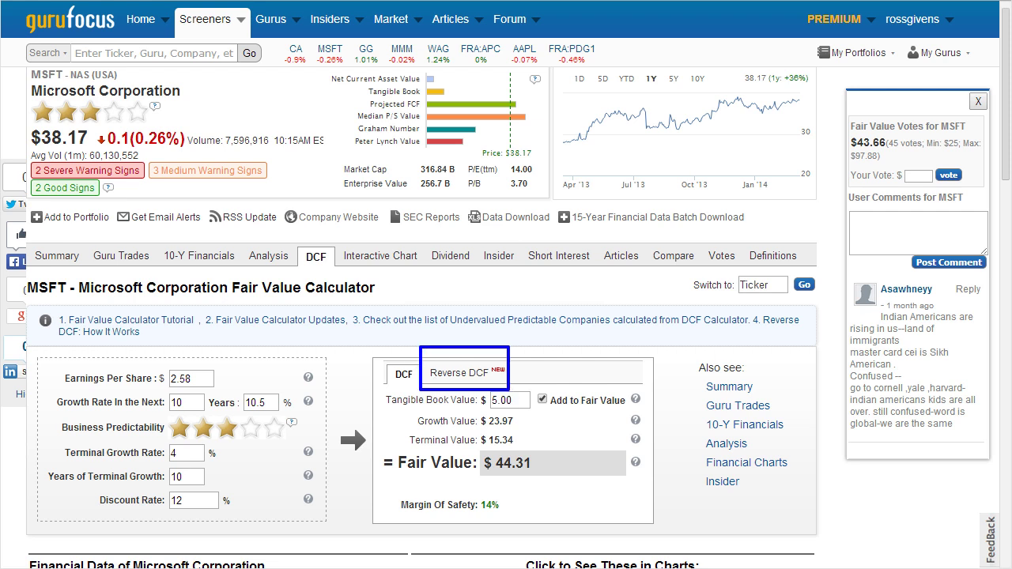
{"action": "left_click", "coordinate": [459, 373]}
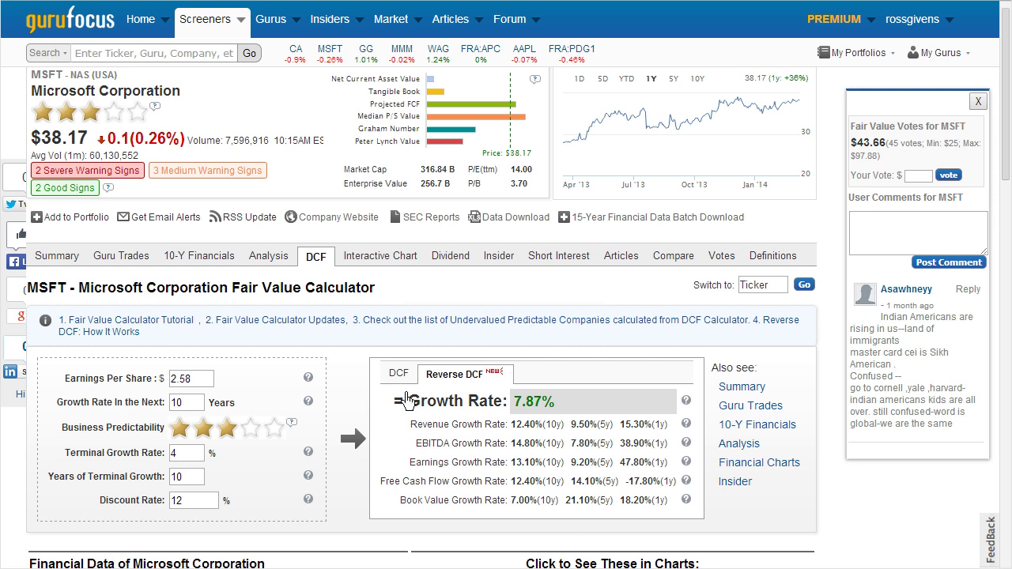
{"action": "left_click_drag", "start_coordinate": [374, 372], "coordinate": [566, 428]}
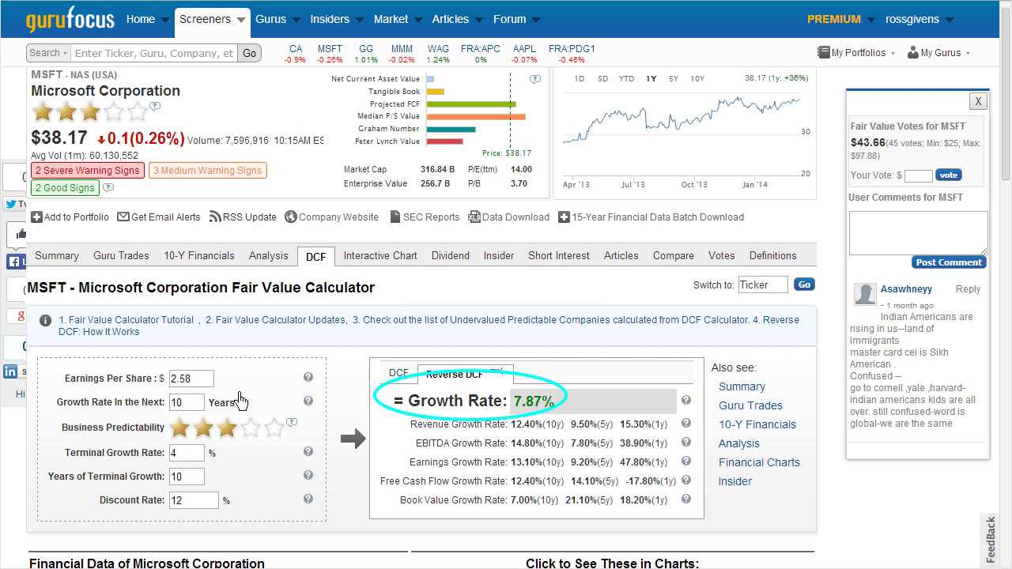
{"action": "mouse_move", "coordinate": [259, 387]}
{"action": "left_mouse_down"}
{"action": "mouse_move", "coordinate": [196, 415]}
{"action": "mouse_move", "coordinate": [155, 418]}
{"action": "left_mouse_up"}
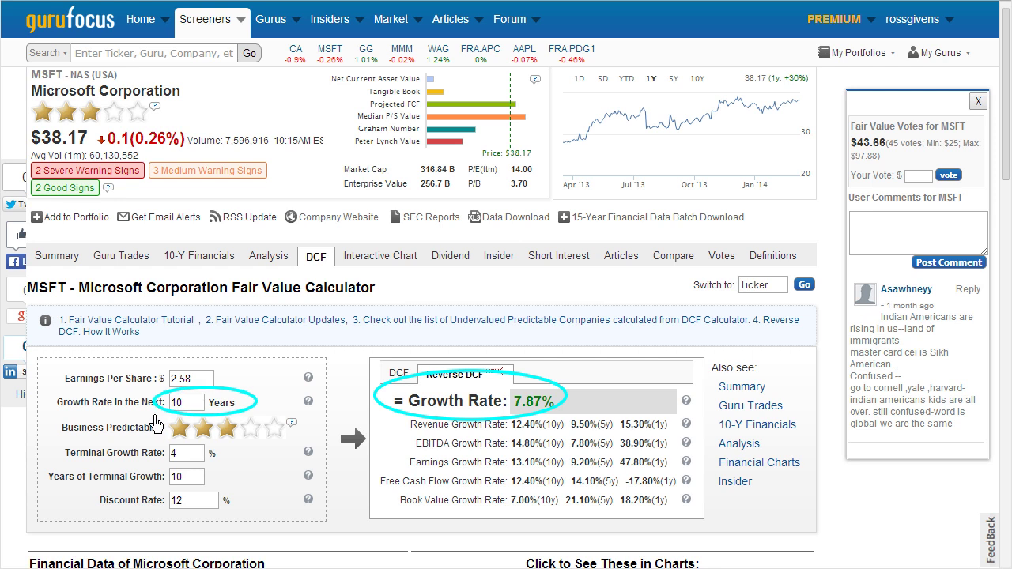
{"action": "mouse_move", "coordinate": [99, 110]}
{"action": "left_mouse_down"}
{"action": "mouse_move", "coordinate": [87, 146]}
{"action": "mouse_move", "coordinate": [16, 166]}
{"action": "left_mouse_up"}
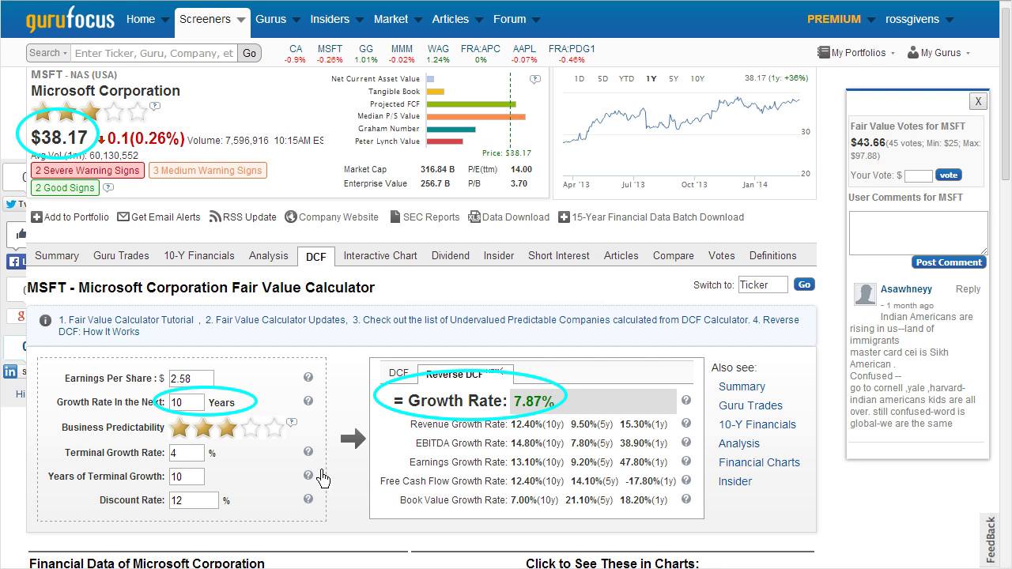
{"action": "left_click_drag", "start_coordinate": [254, 390], "coordinate": [293, 419]}
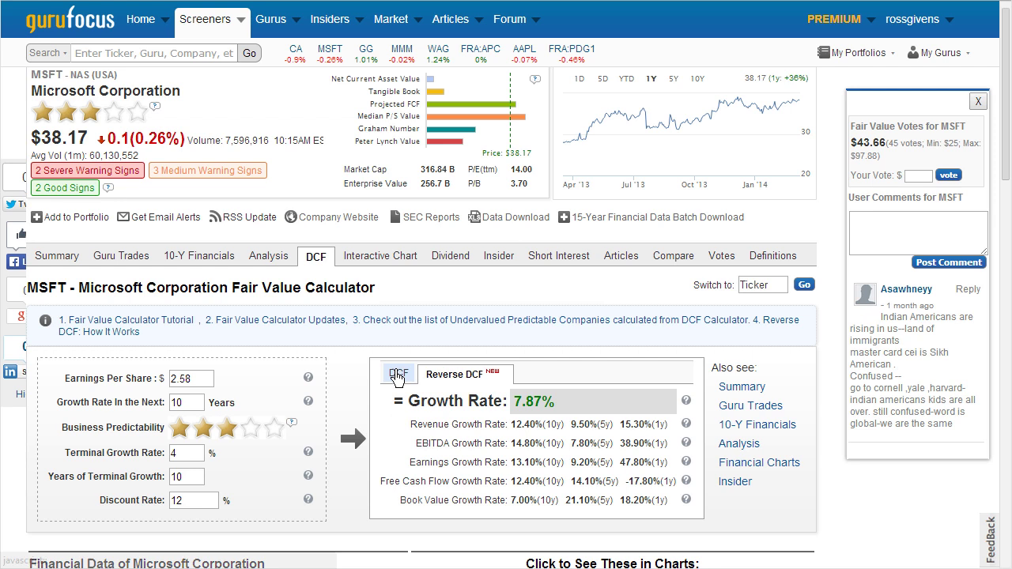
{"action": "left_click", "coordinate": [403, 374]}
{"action": "left_click", "coordinate": [458, 374]}
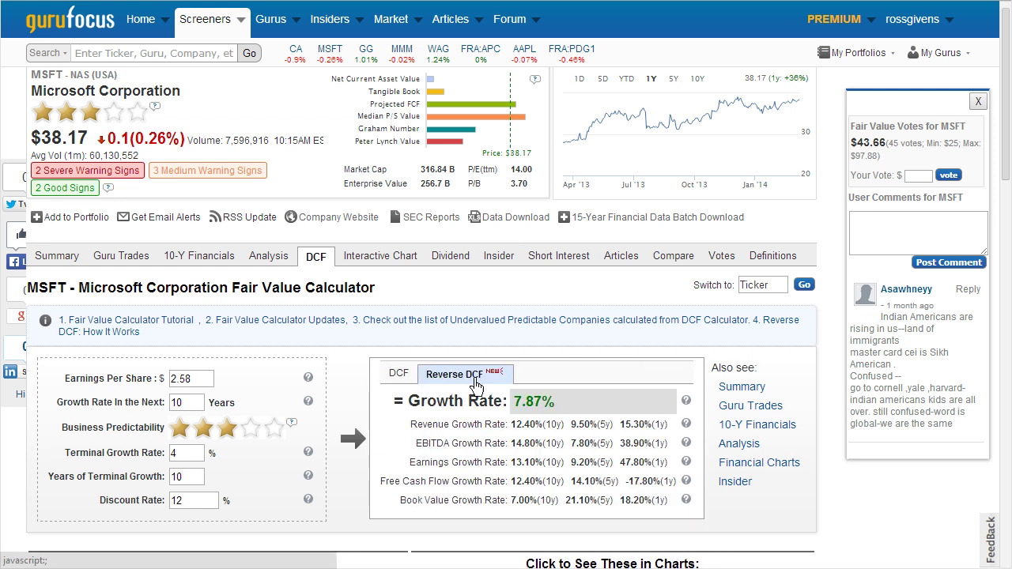